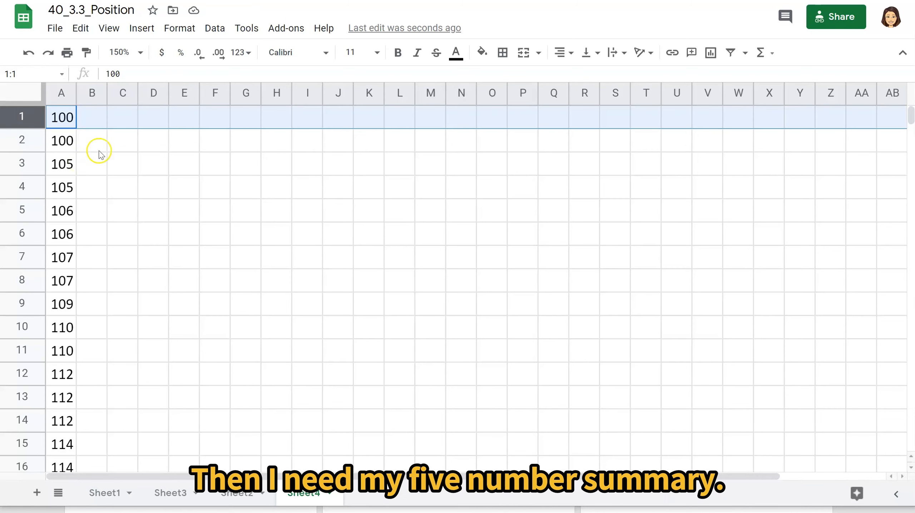
Enter the summary labels min, q1, q3 and max in cells C2 through F2.
click(119, 118)
key(Down)
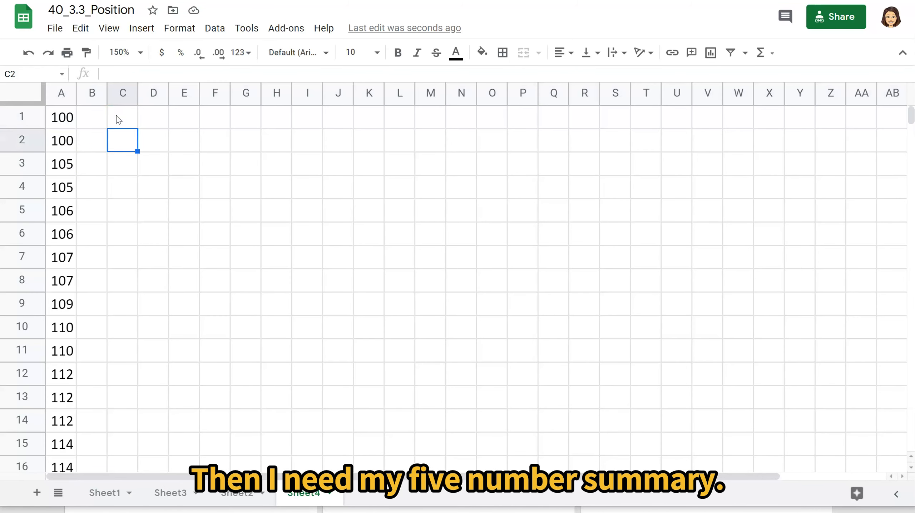
text(min)
key(Tab)
text(q1)
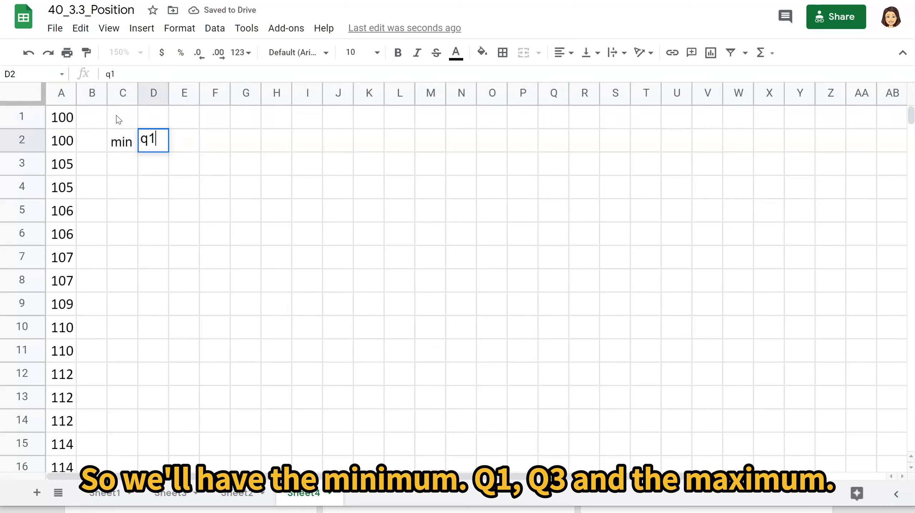
key(Tab)
text(q3)
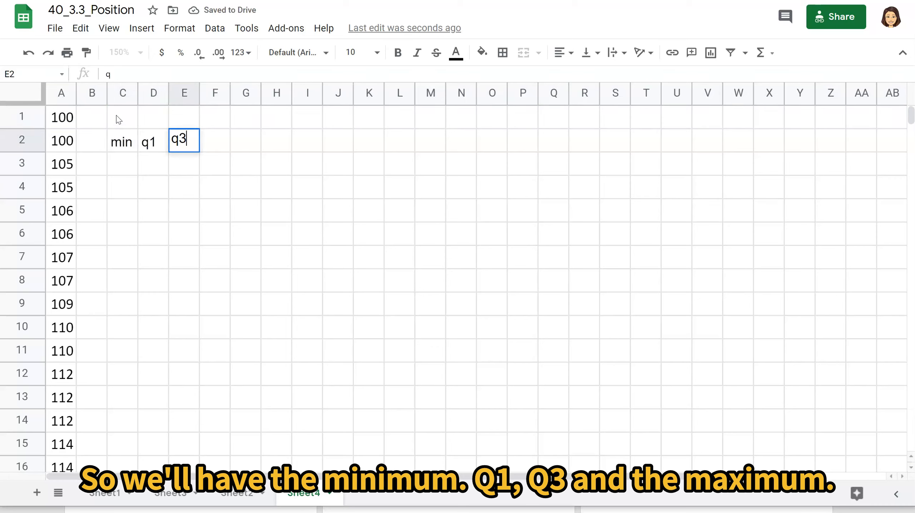
key(Tab)
text(max)
key(Down)
Enter the formula =min(A1:A32) in C1, above the min label.
key(Left)
key(Left)
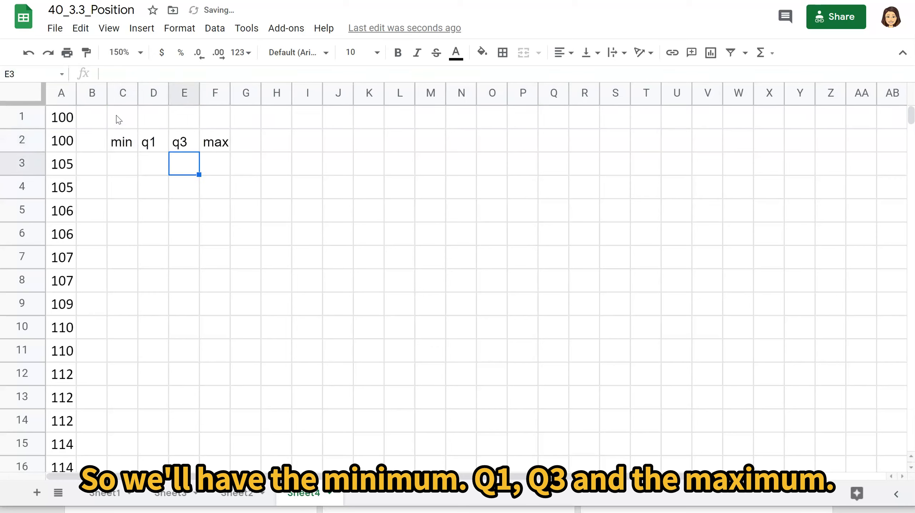
key(Up)
key(Up)
key(Left)
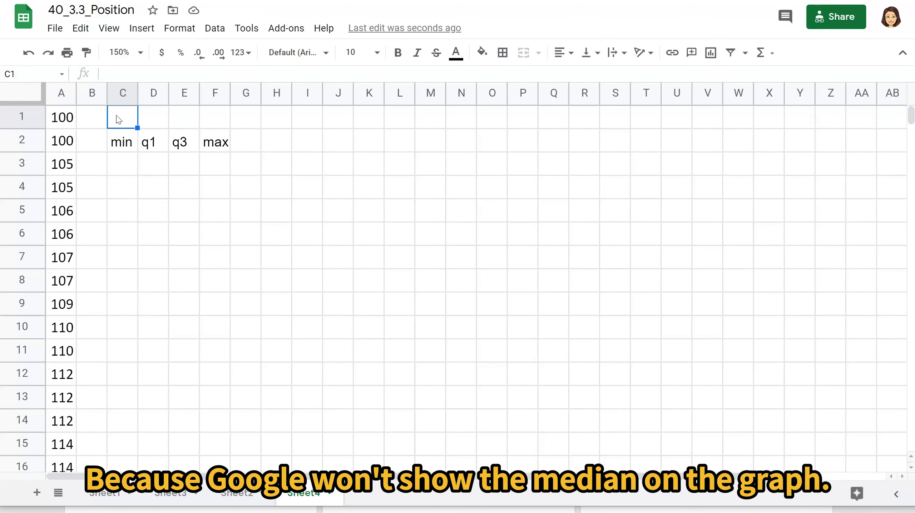
text(=,m)
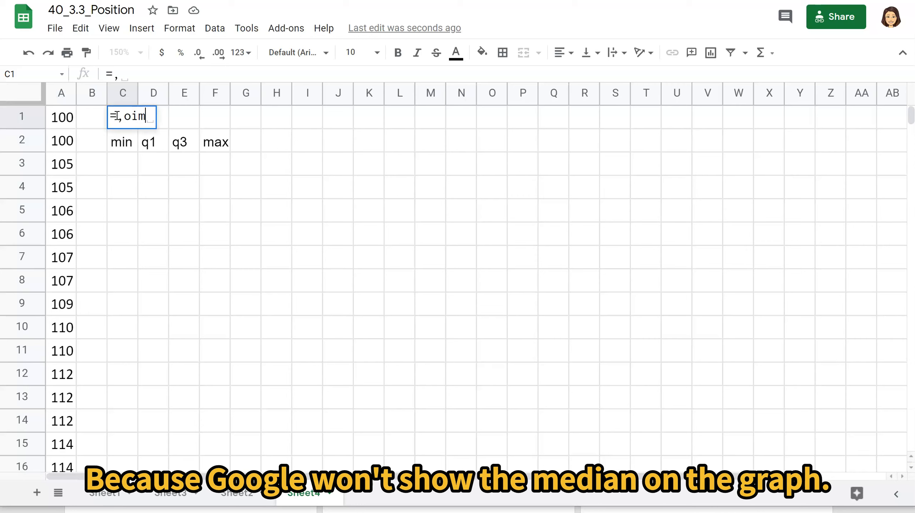
key(BackSpace)
key(BackSpace)
text(min)
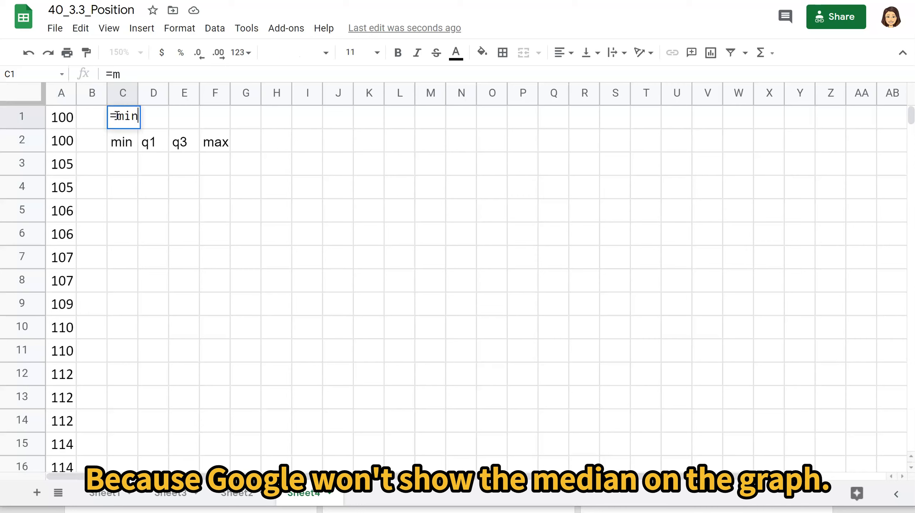
text((A1:A32))
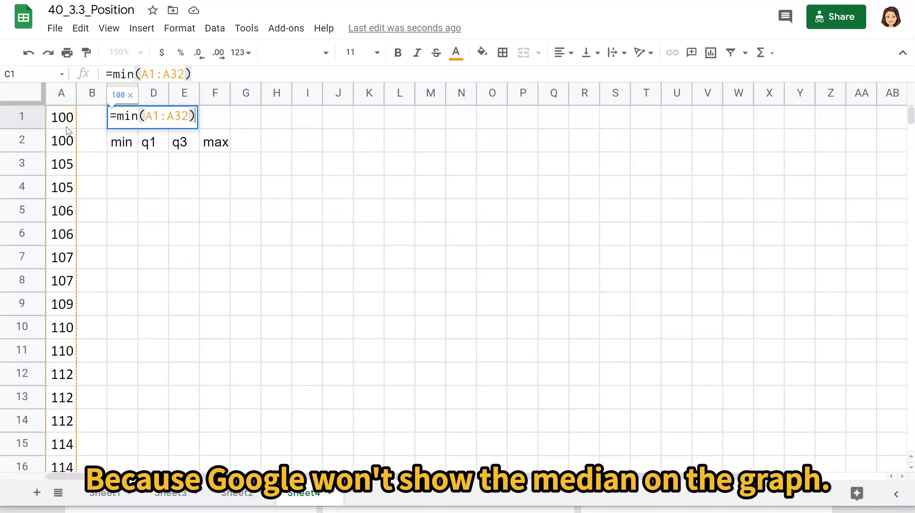
key(Tab)
Enter the formula =quartile.inc(A1:A32,1) in D1, above the q1 label.
text(=quartile)
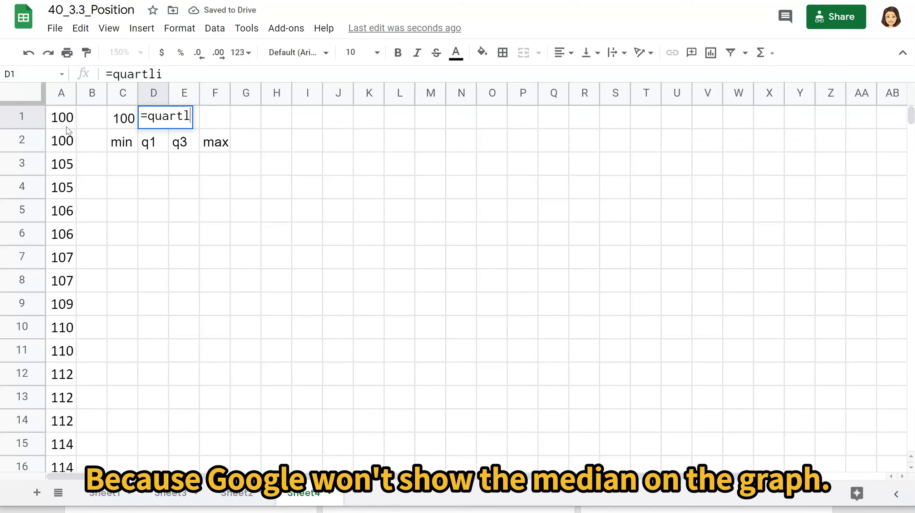
text(.inc()
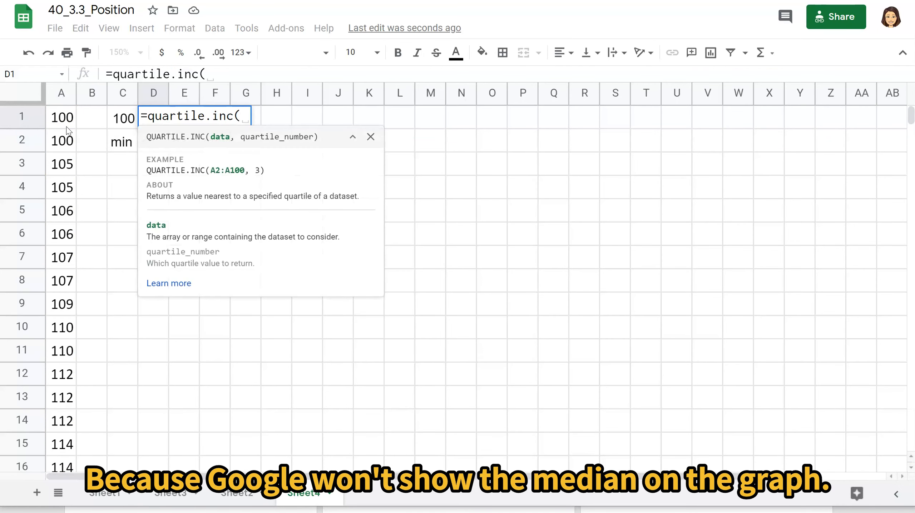
text(A1:A32,1)
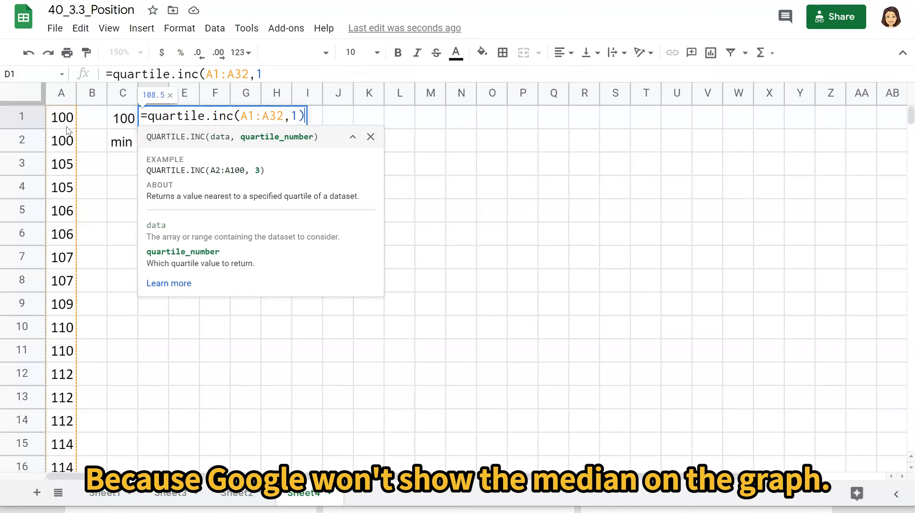
click(169, 74)
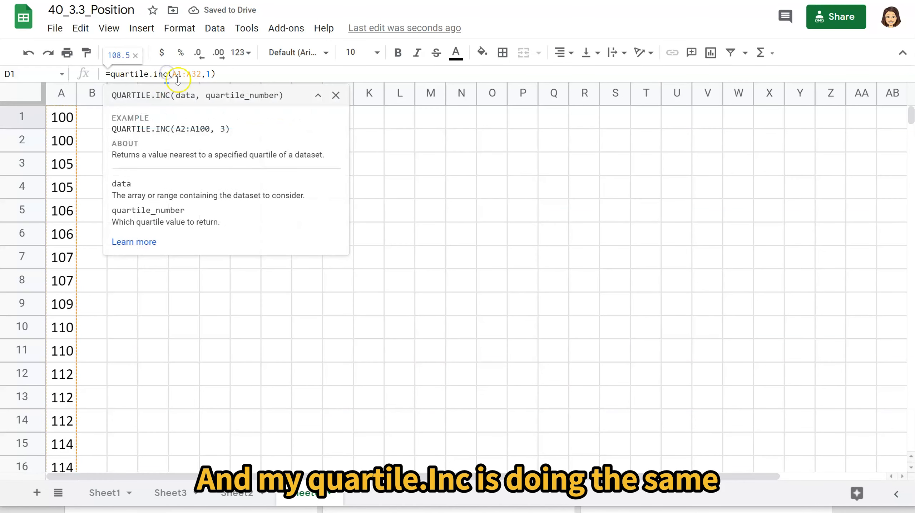
drag(168, 93, 179, 103)
click(170, 118)
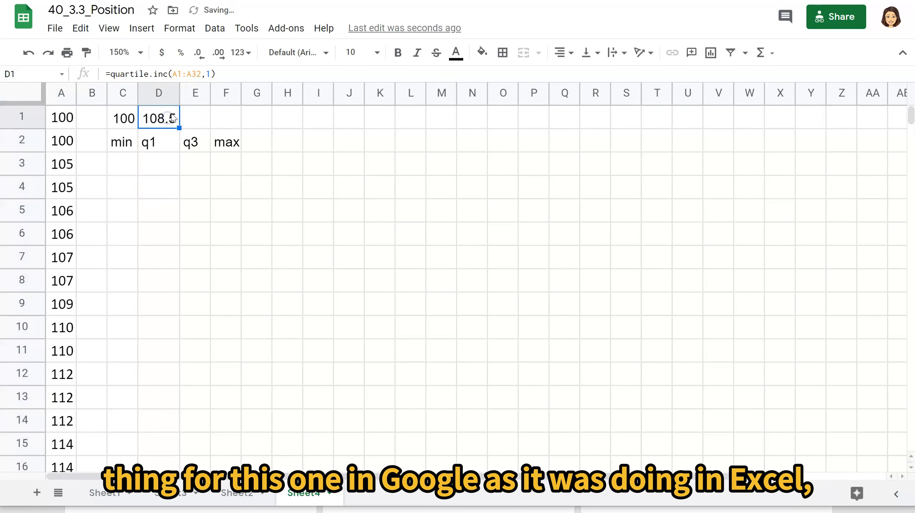
Change the first-quartile formula in D1 to =Median(A1:A16,1).
click(168, 74)
key(BackSpace)
key(BackSpace)
key(BackSpace)
key(BackSpace)
key(BackSpace)
key(BackSpace)
key(BackSpace)
key(BackSpace)
key(BackSpace)
key(BackSpace)
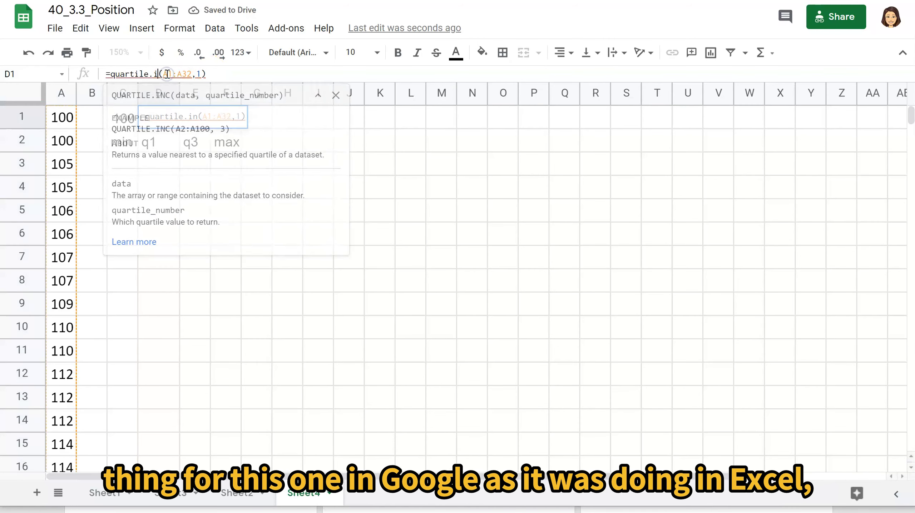
key(BackSpace)
key(BackSpace)
text(Median)
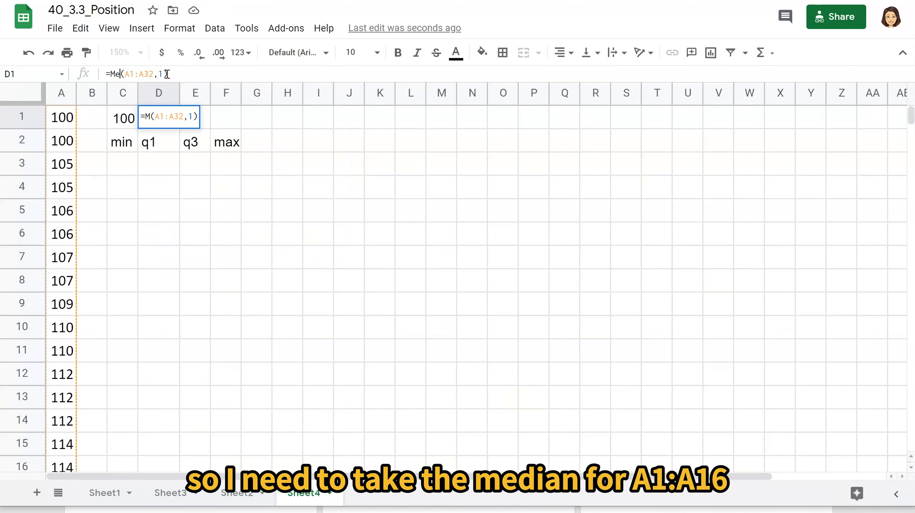
click(167, 74)
key(Delete)
key(BackSpace)
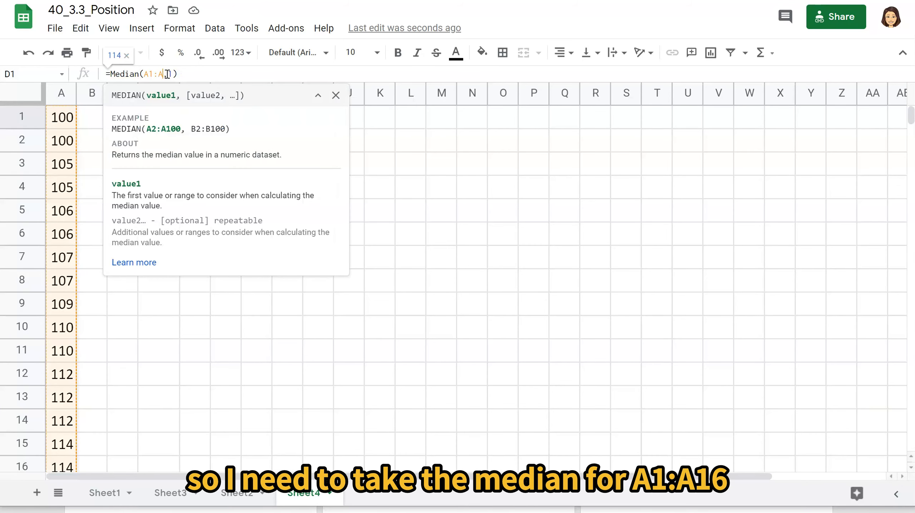
text(16,1)
key(Return)
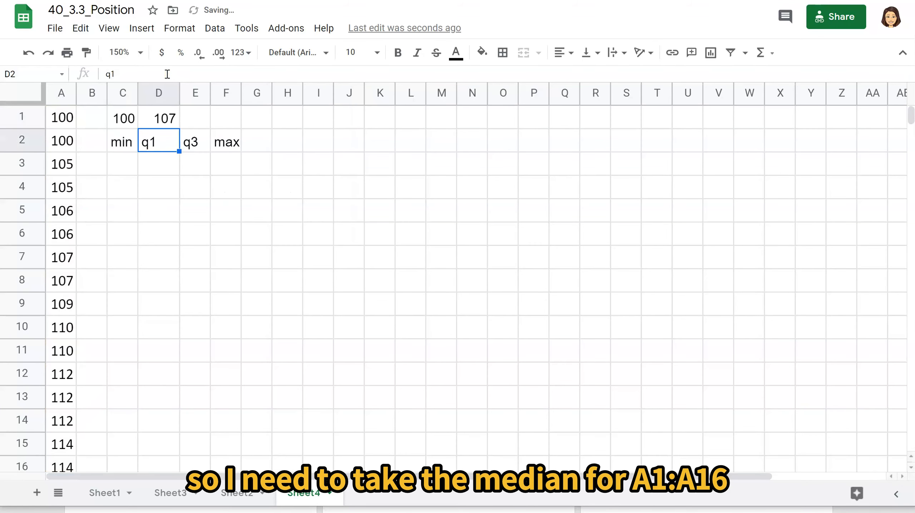
Remove the extra second argument from the D1 median formula so it reads =Median(A1:A16).
key(Right)
key(Up)
key(Left)
click(174, 74)
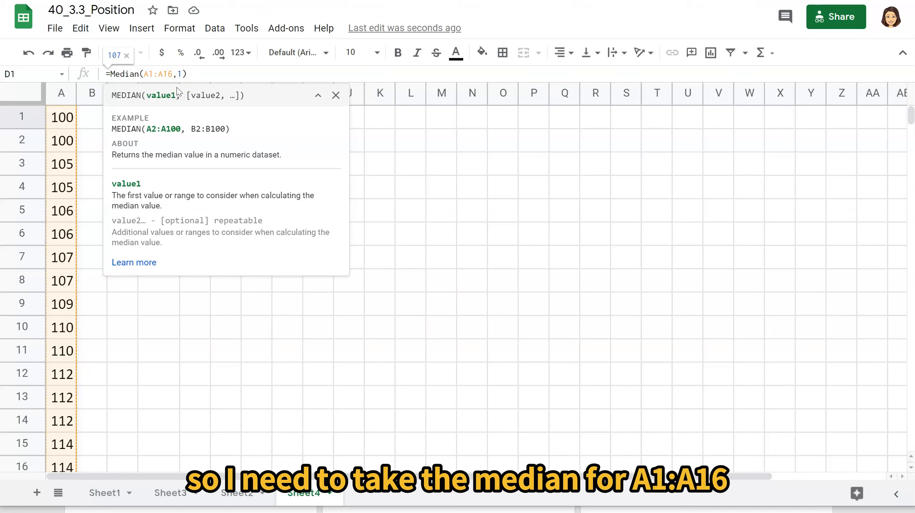
key(Return)
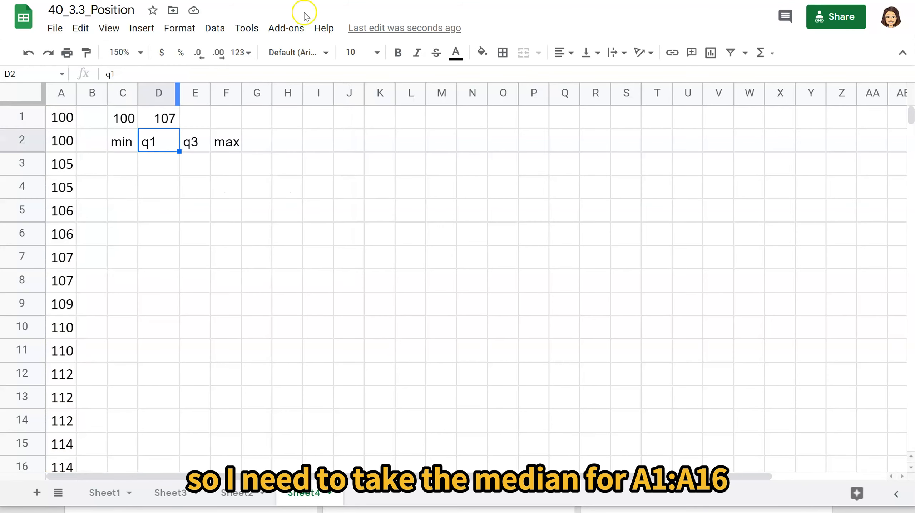
click(165, 117)
click(180, 77)
key(BackSpace)
key(BackSpace)
key(BackSpace)
text(6)
key(Return)
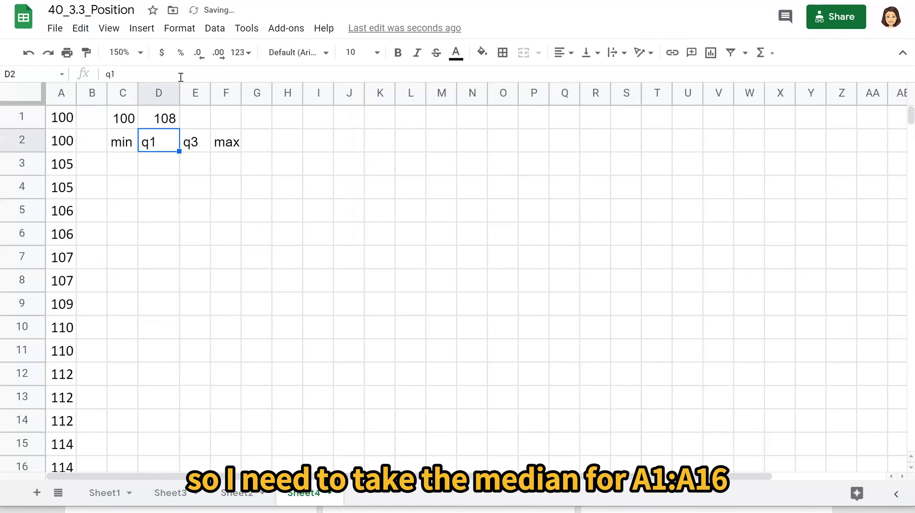
Enter the formula =median(A17:A32) in E1, above the q3 label.
click(196, 119)
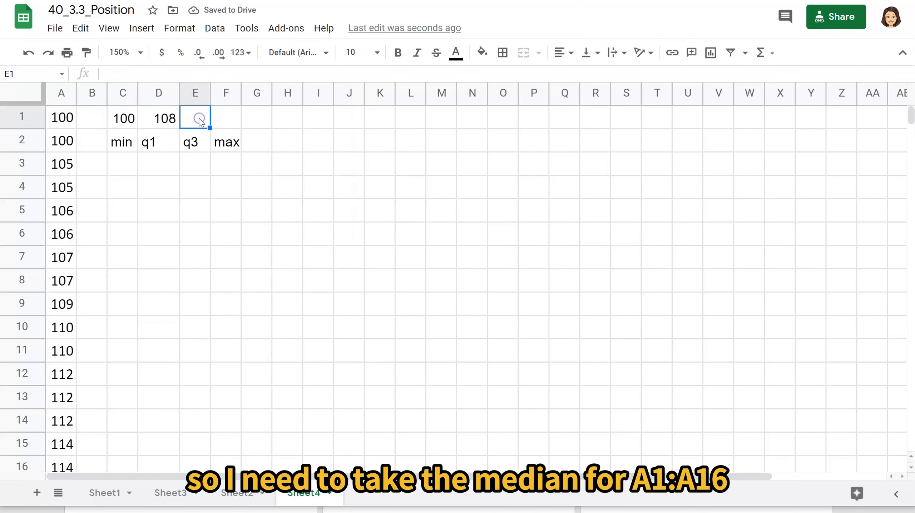
text(=media)
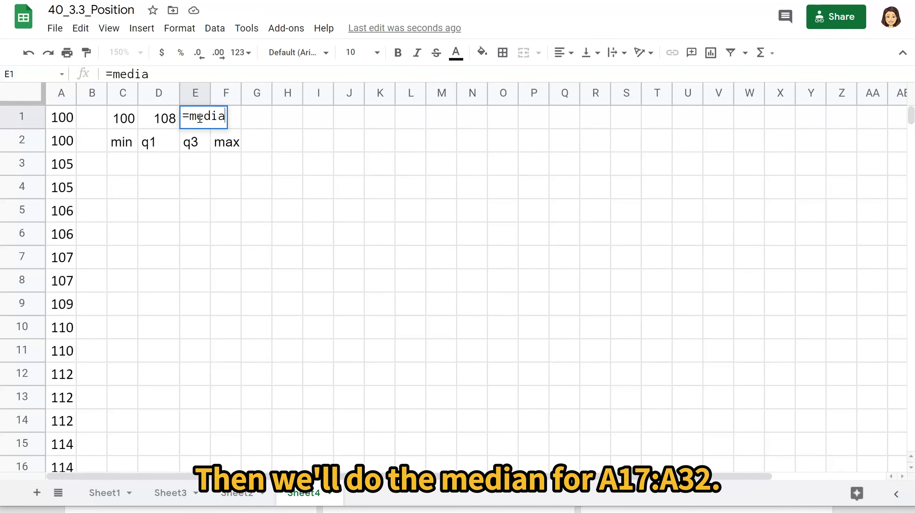
text(n(A17:1)
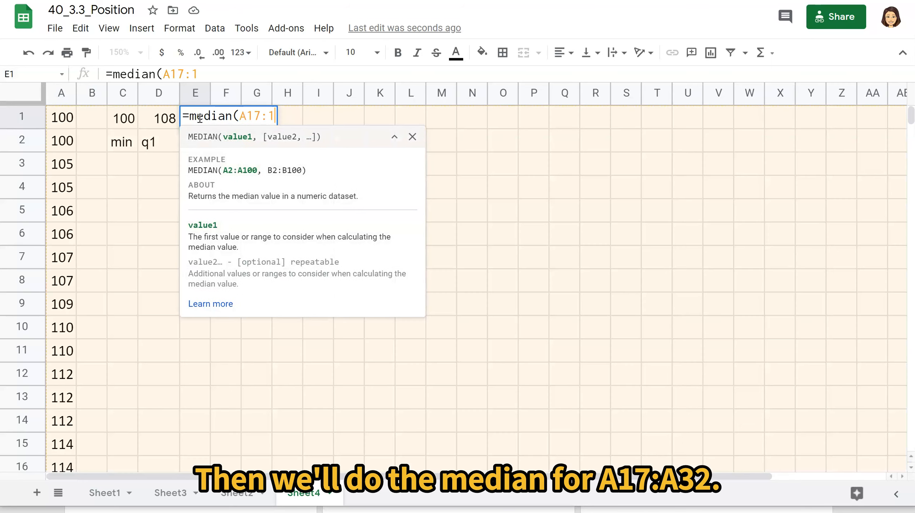
key(BackSpace)
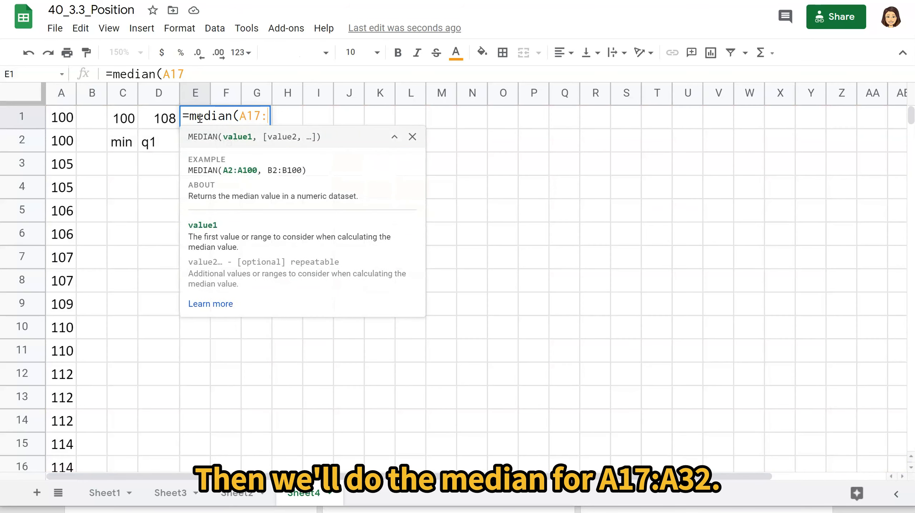
text(a32))
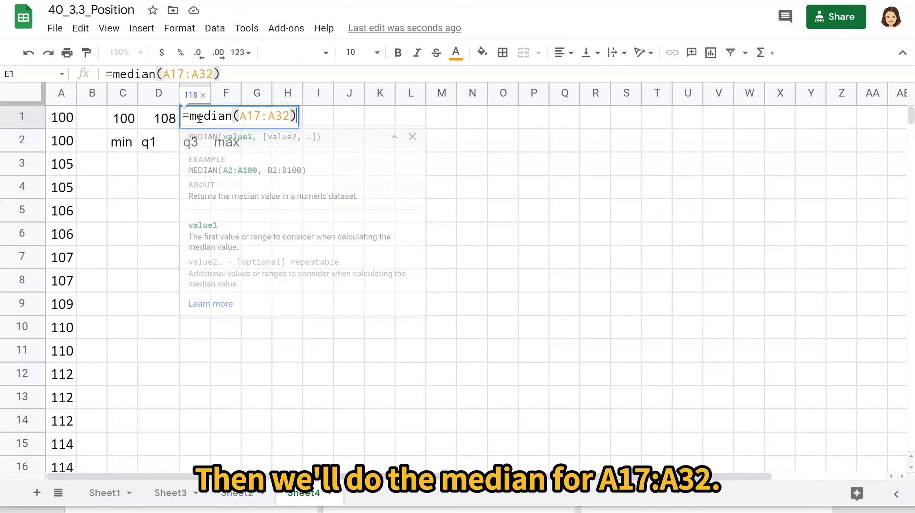
key(Tab)
Enter the formula =max(A1:A32) in F1, above the max label.
text(=maxim)
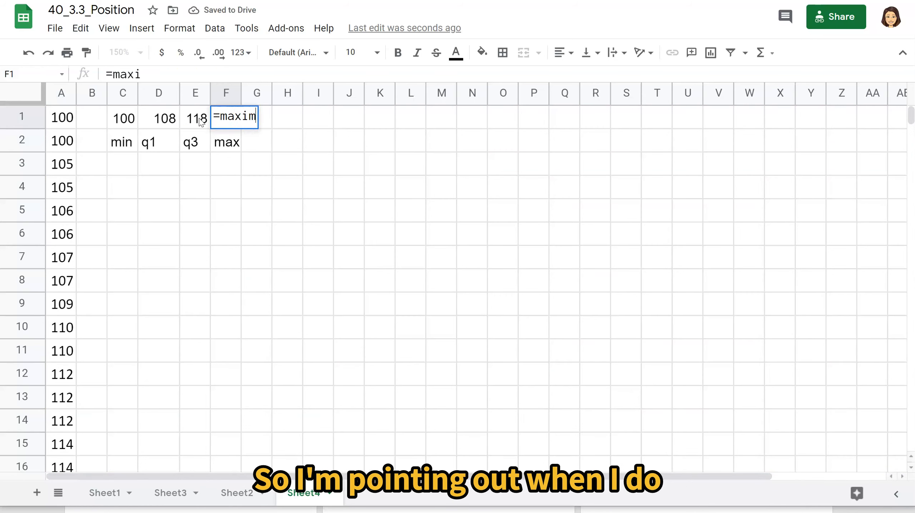
key(BackSpace)
key(BackSpace)
text((A1)
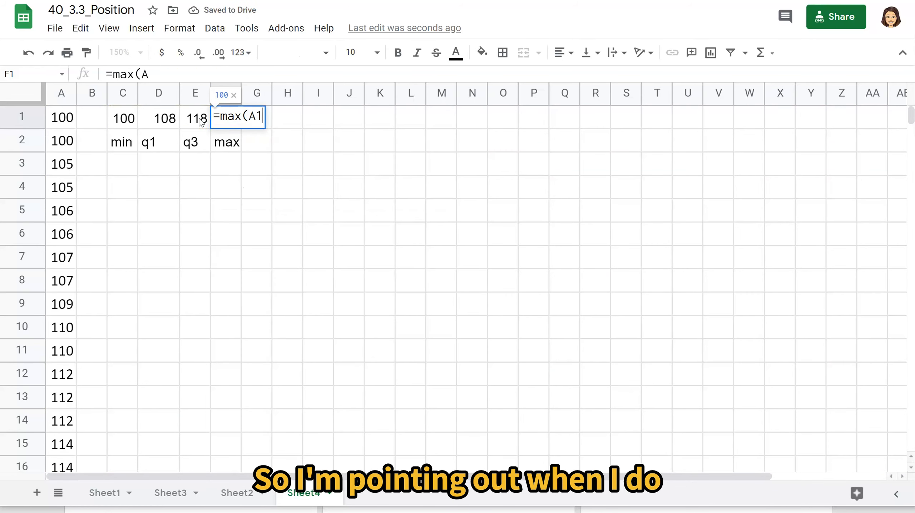
text(:A32))
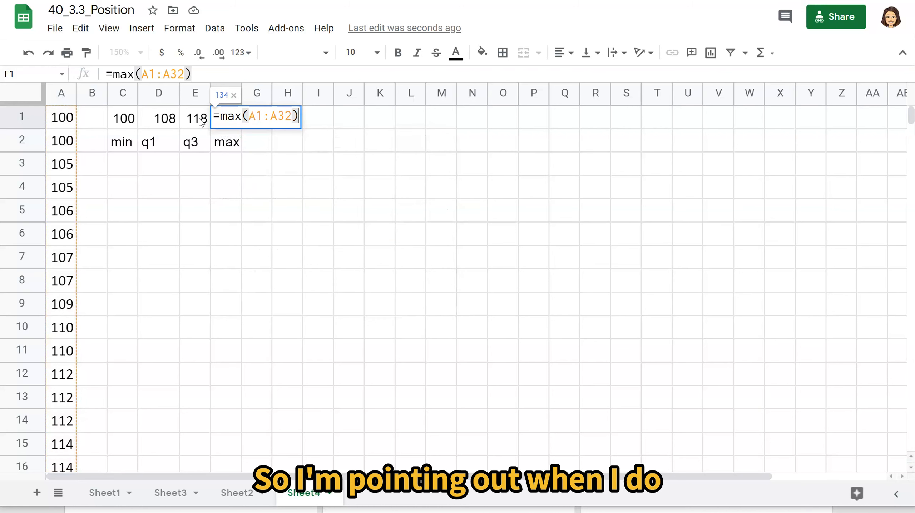
key(Return)
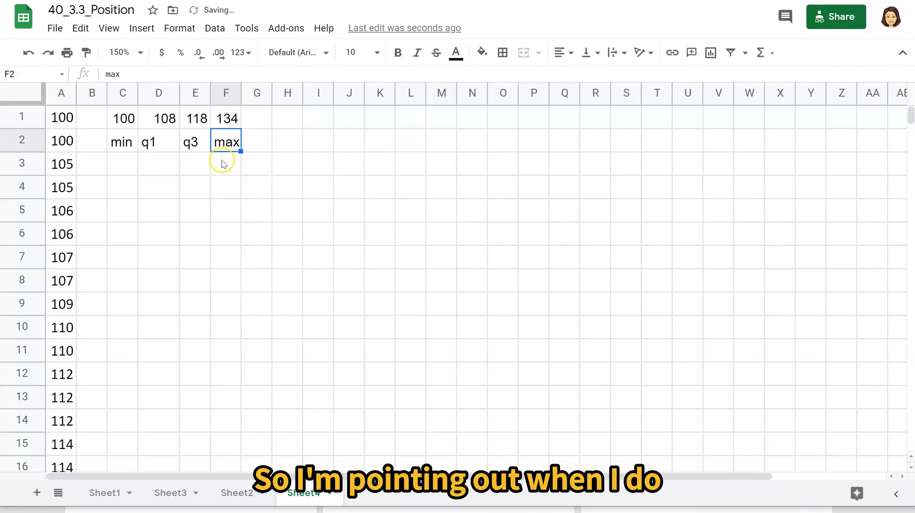
Review the formulas behind the min, max, q1 and q3 values and select the range C1:F1.
click(124, 122)
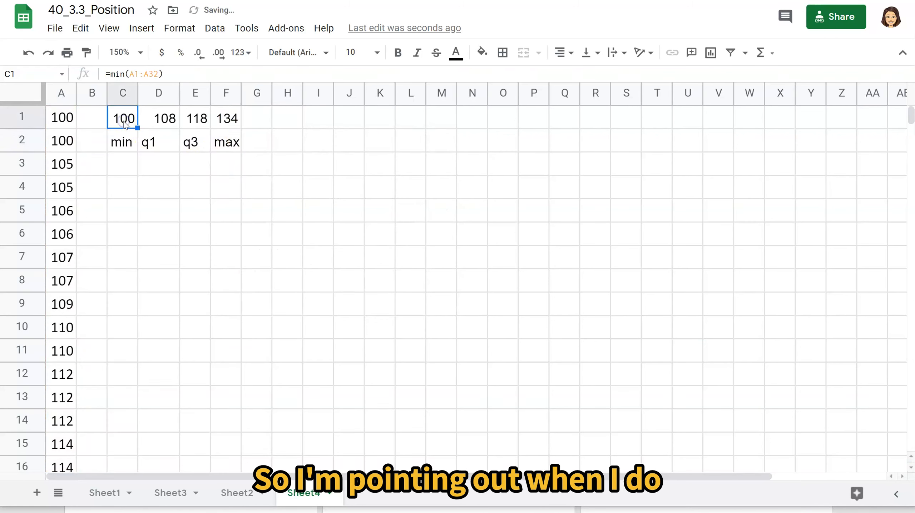
click(228, 120)
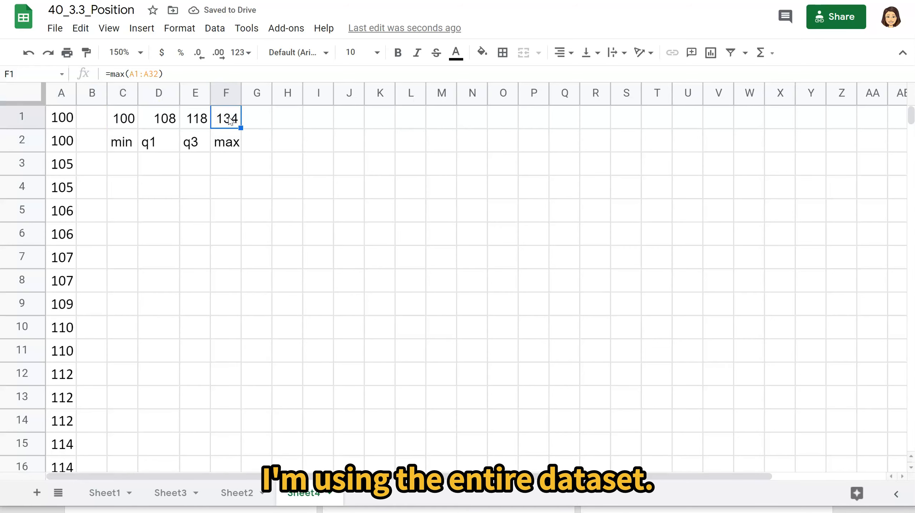
click(152, 118)
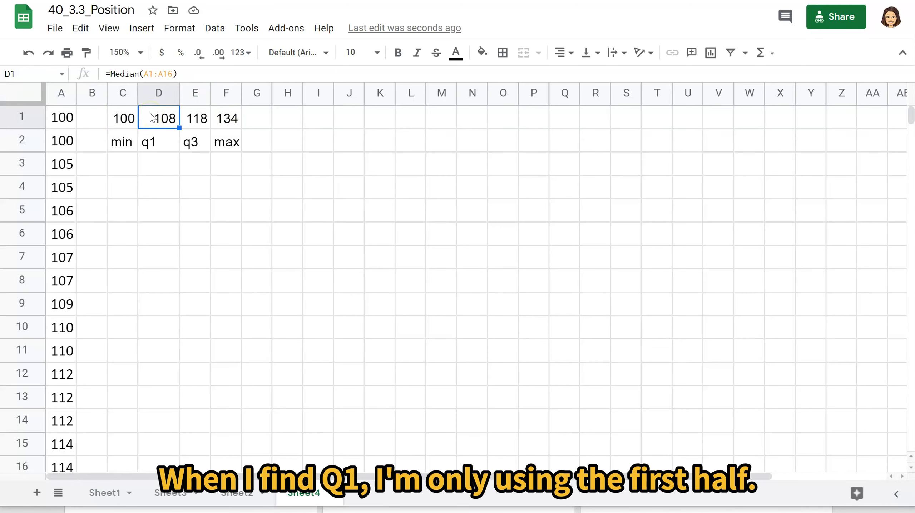
key(Right)
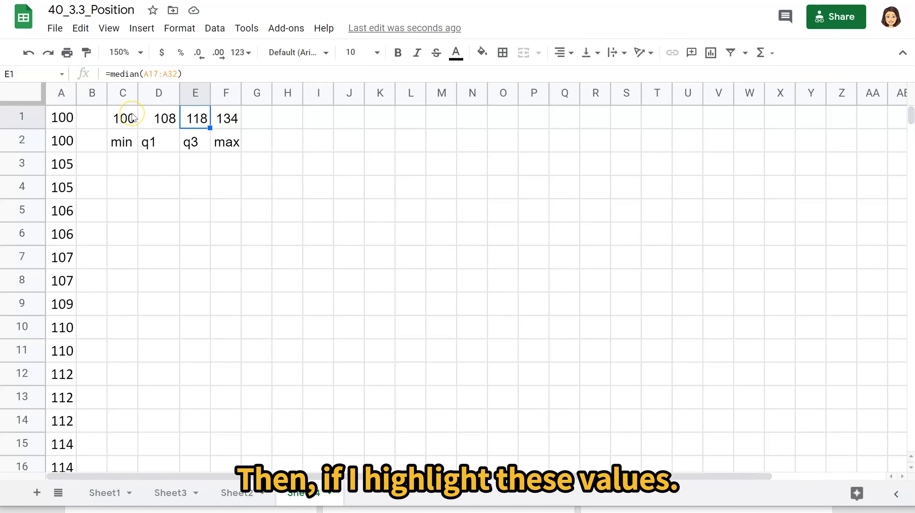
drag(169, 118, 270, 118)
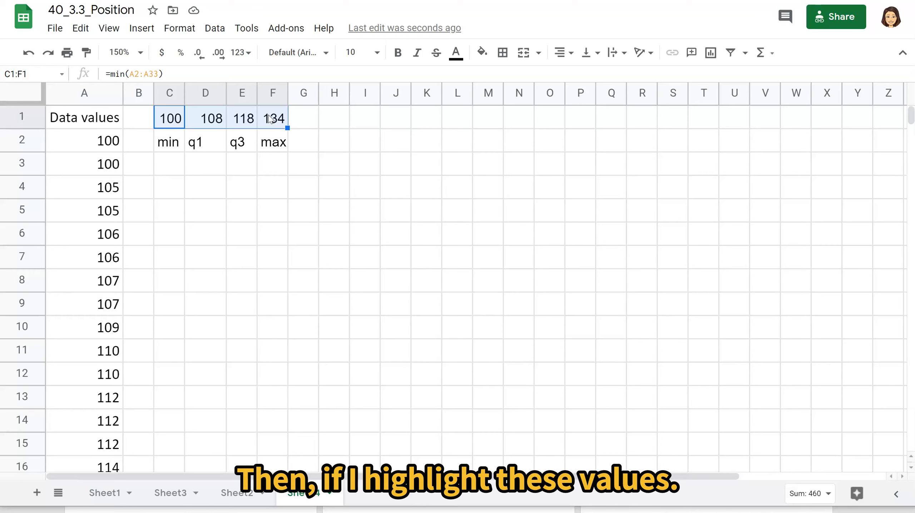
Change the header in A1 to Temperatures and fit column A's width to its content.
click(68, 123)
text(Tem)
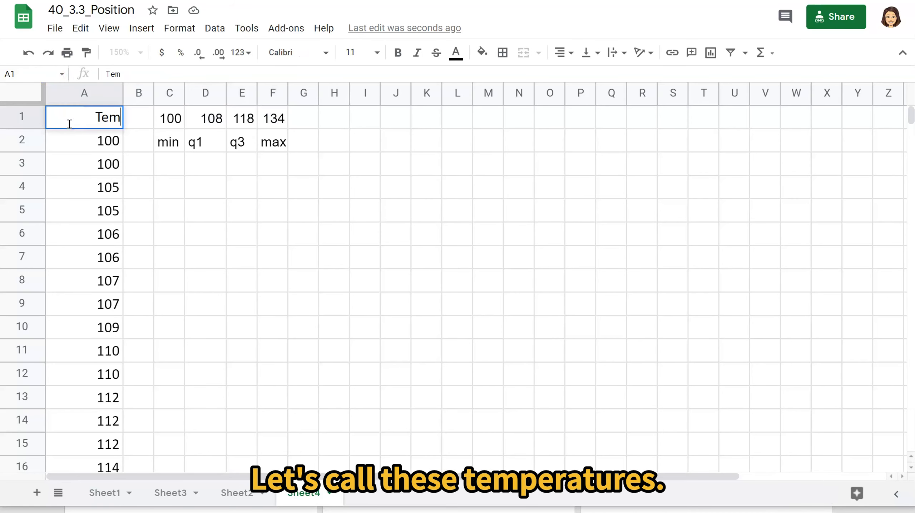
text(peratures)
key(Tab)
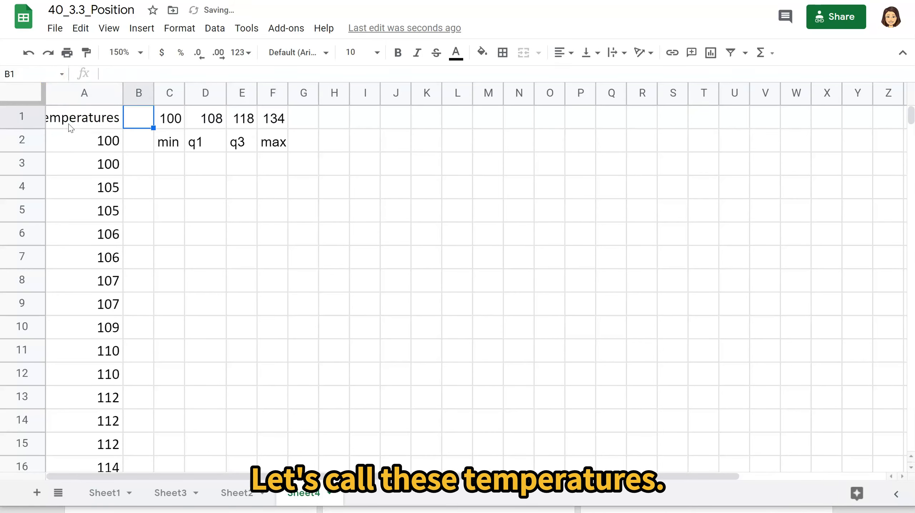
double_click(122, 93)
Delete the empty column B between the Temperatures data and the min value.
drag(105, 118, 294, 123)
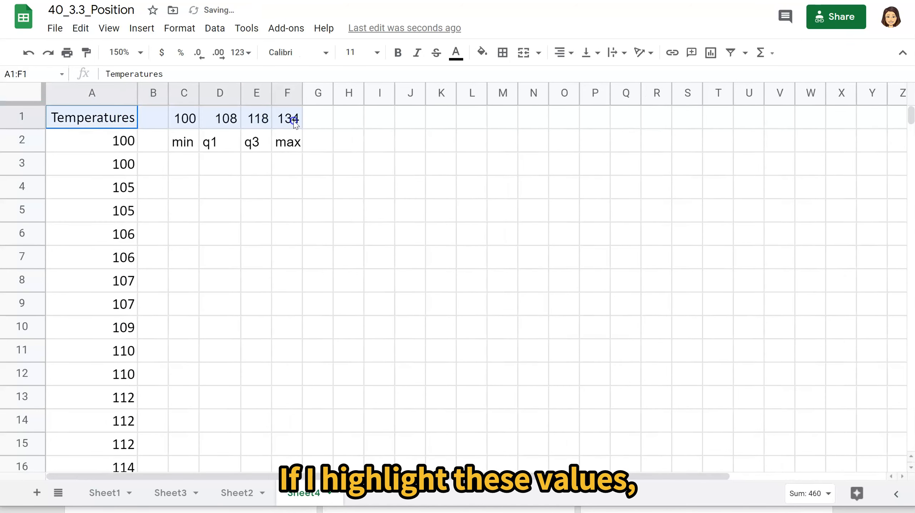
right_click(144, 96)
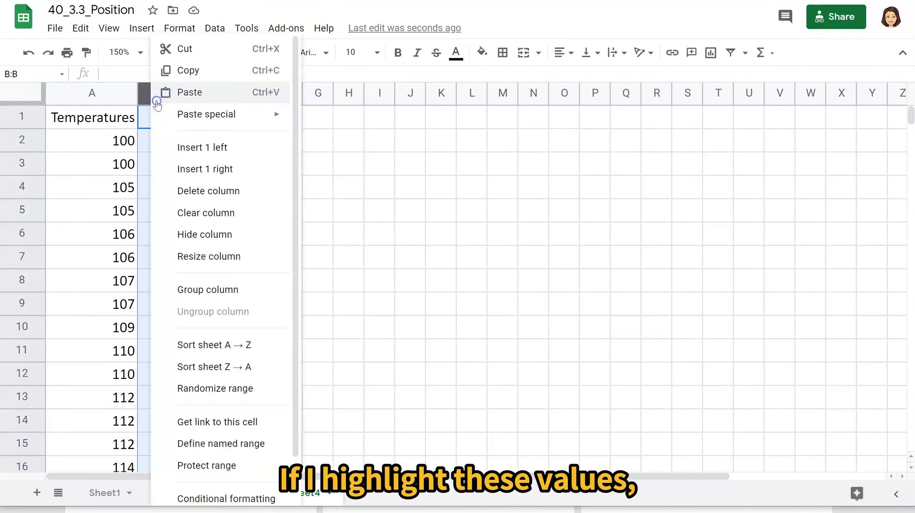
click(173, 190)
Insert a chart from the range A1:E1, covering the Temperatures header and the four summary values.
drag(96, 117, 260, 118)
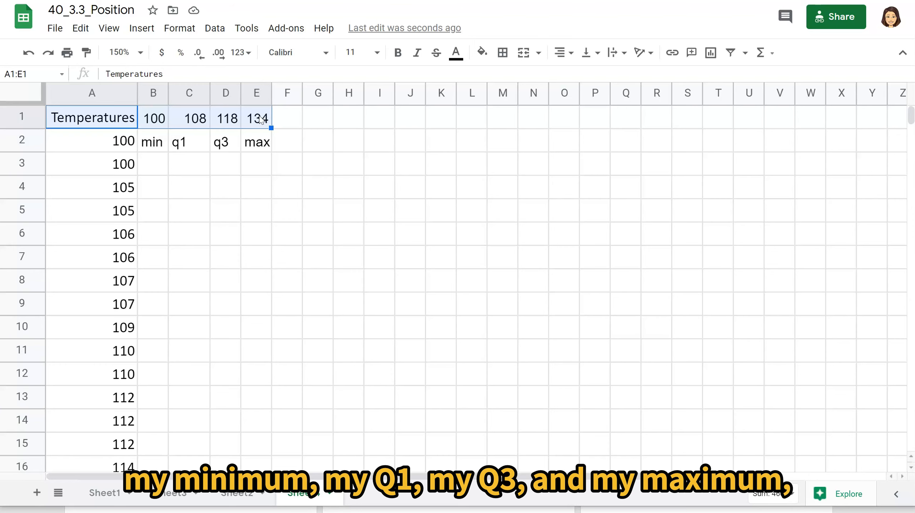
click(140, 28)
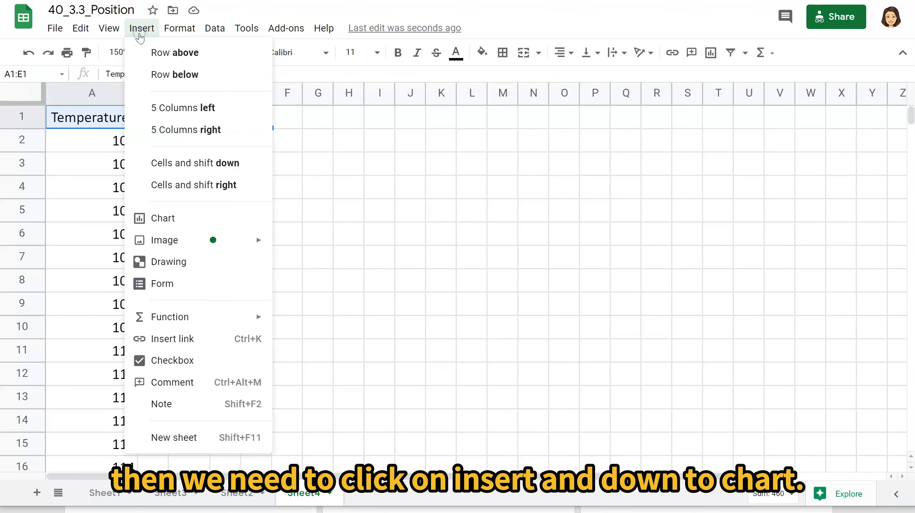
click(193, 221)
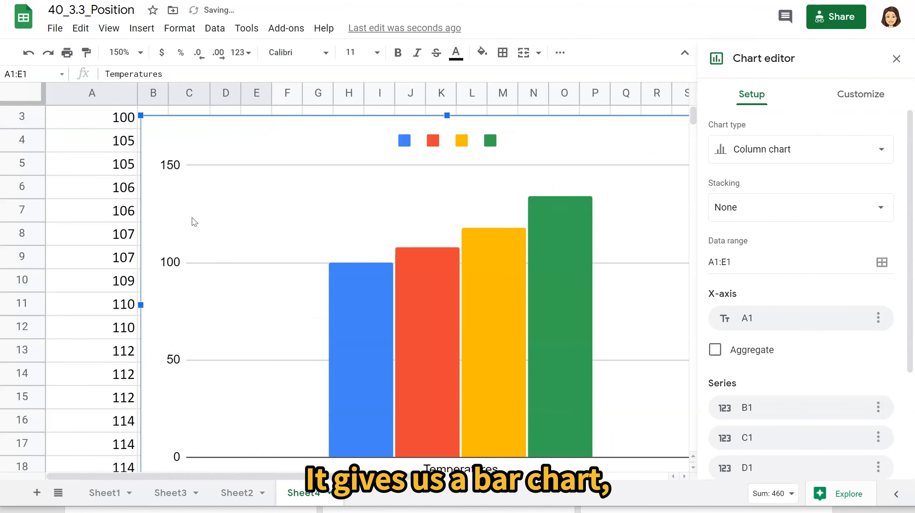
Change the chart type to Candlestick chart.
click(884, 148)
scroll(801, 313, down, 10)
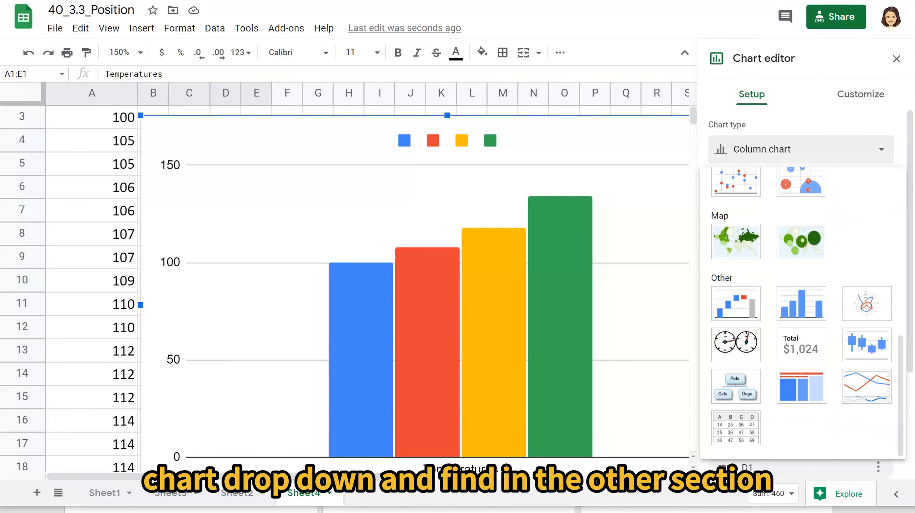
scroll(801, 312, up, 10)
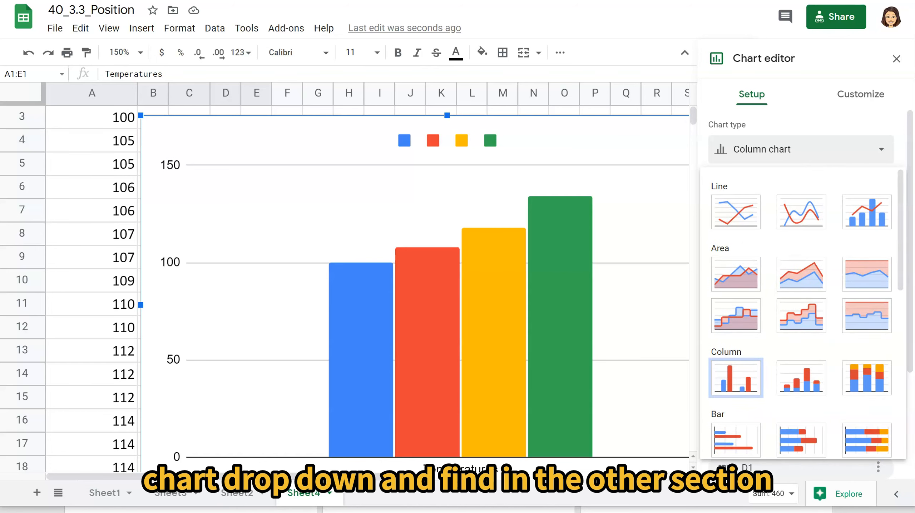
scroll(802, 313, down, 6)
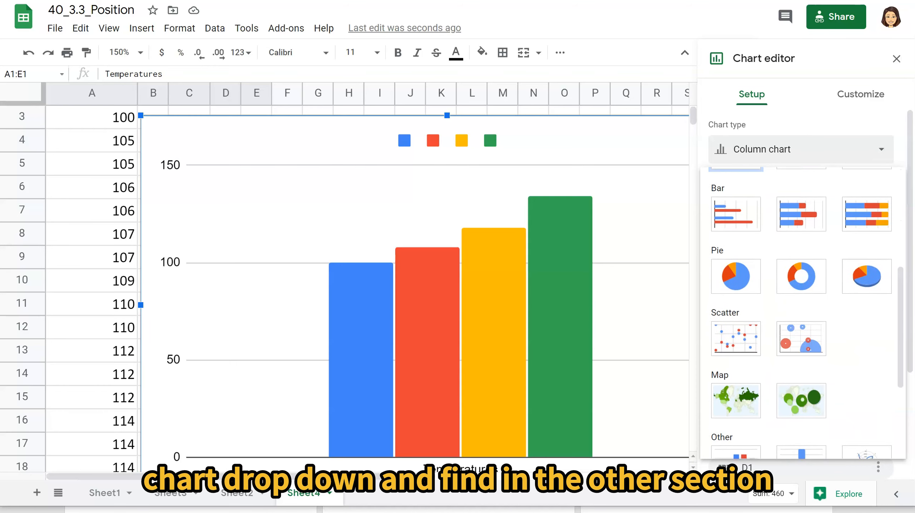
scroll(802, 312, down, 3)
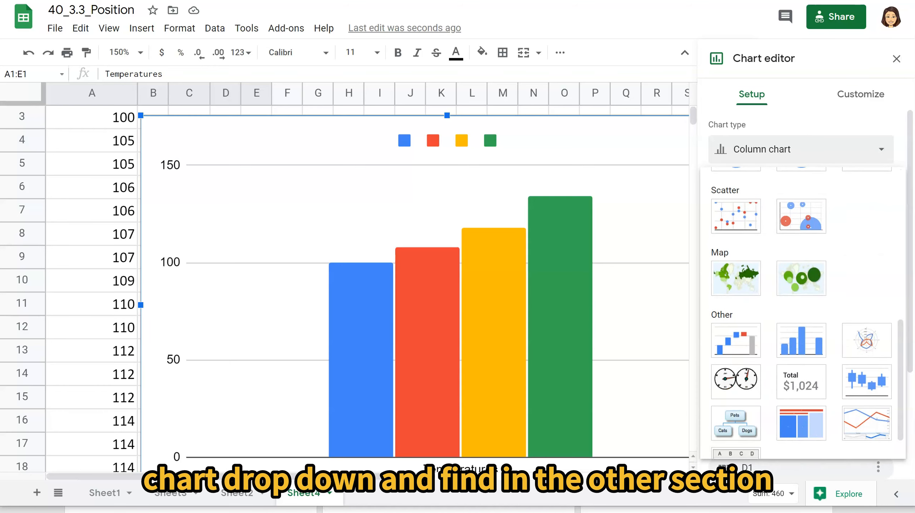
scroll(802, 313, down, 1)
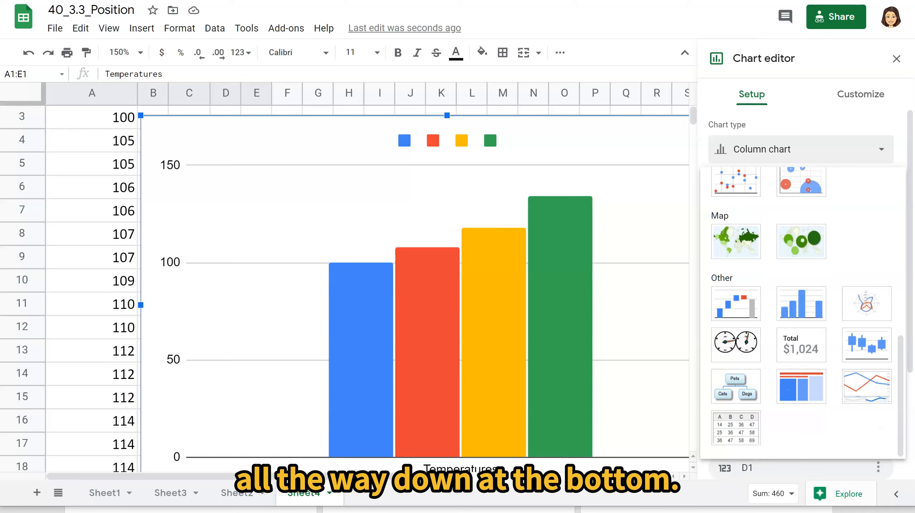
click(873, 349)
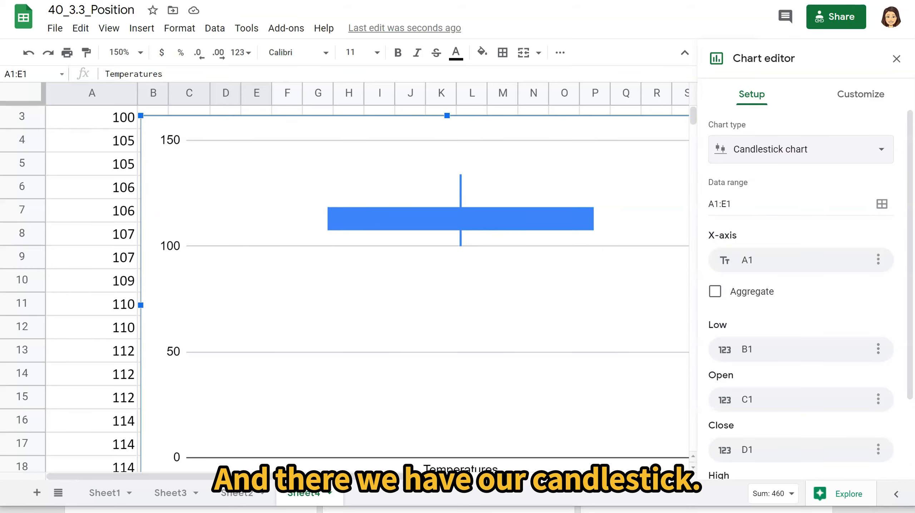
Set the chart's vertical axis minimum to 95 and maximum to 140, and close the chart editor.
click(861, 94)
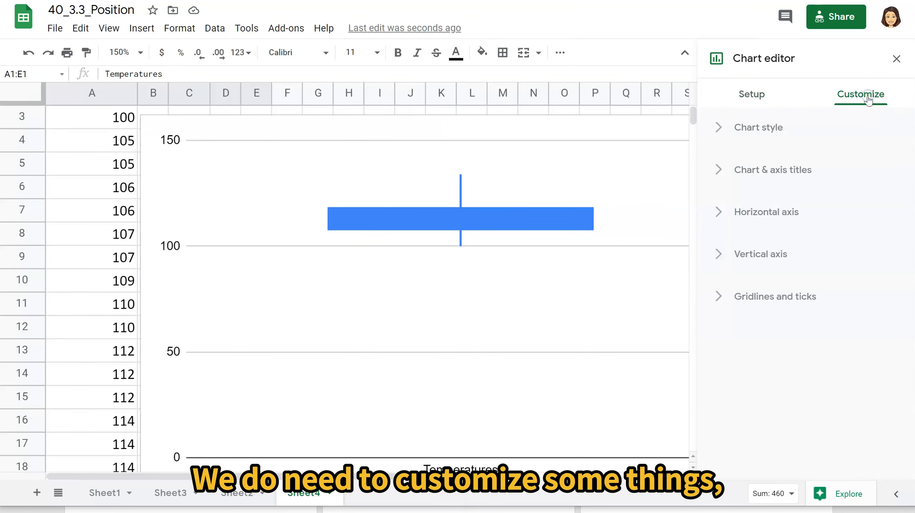
click(718, 172)
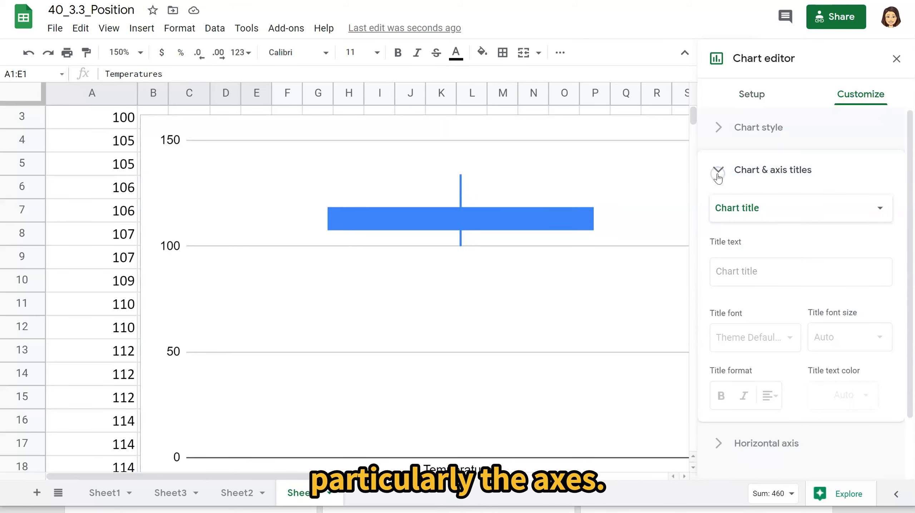
click(719, 170)
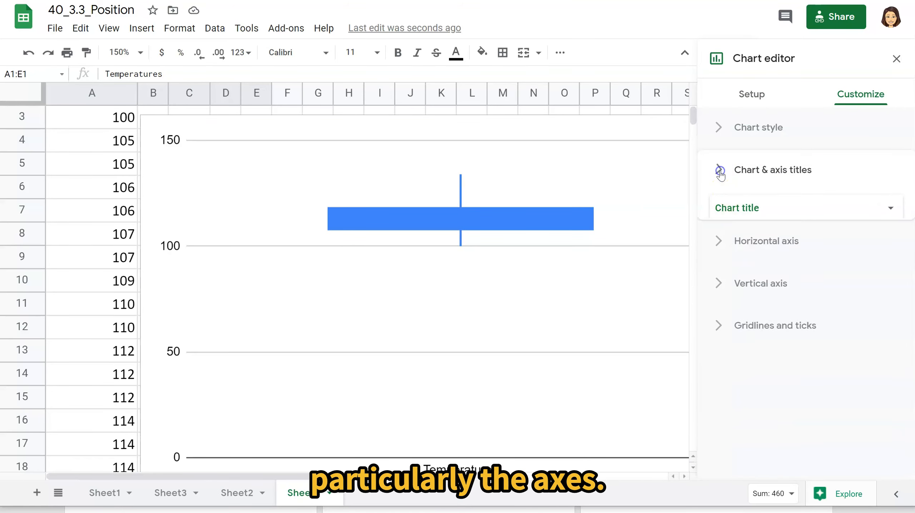
click(718, 255)
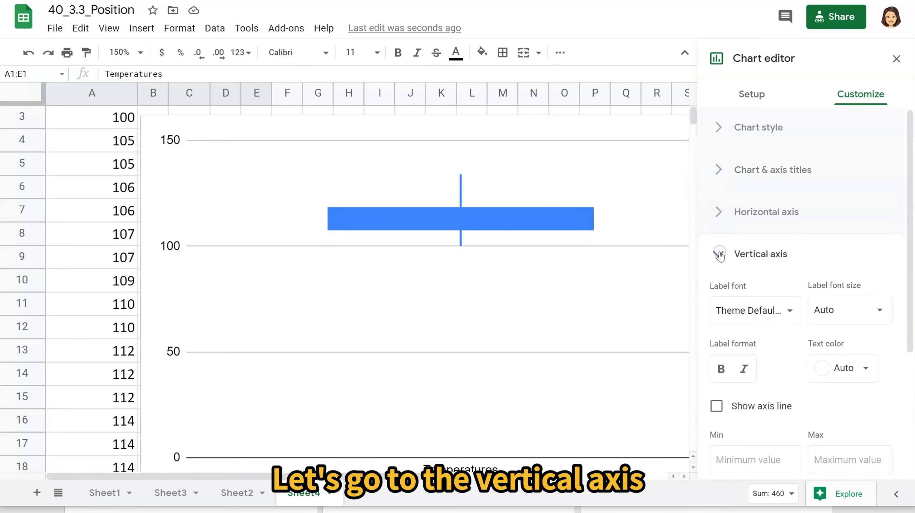
scroll(734, 397, down, 4)
click(747, 309)
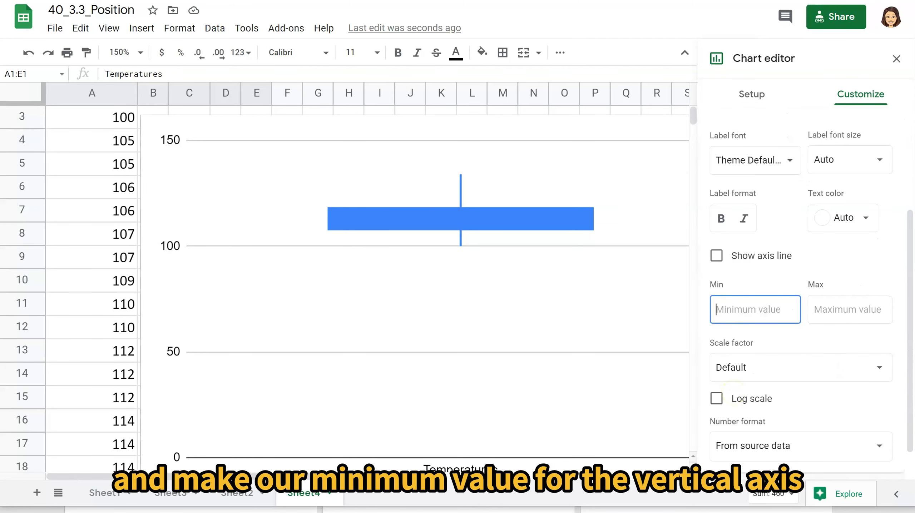
text(95)
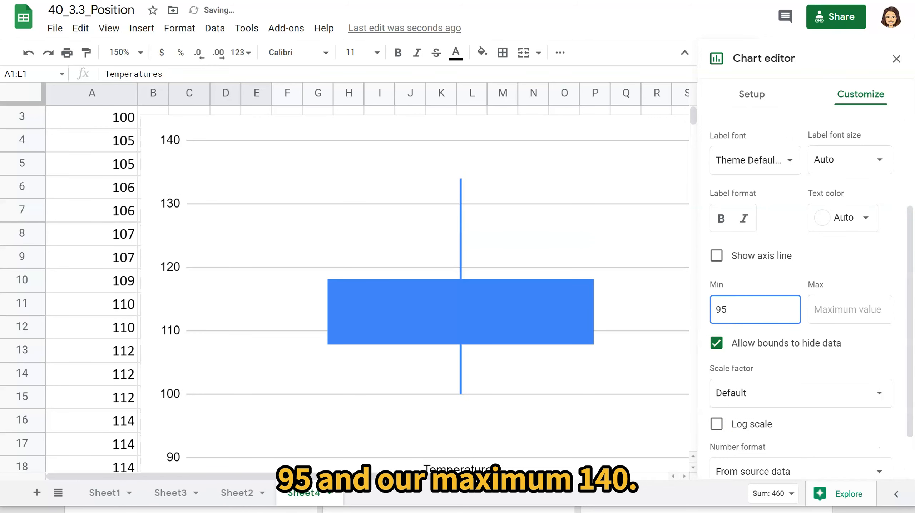
click(850, 311)
text(140)
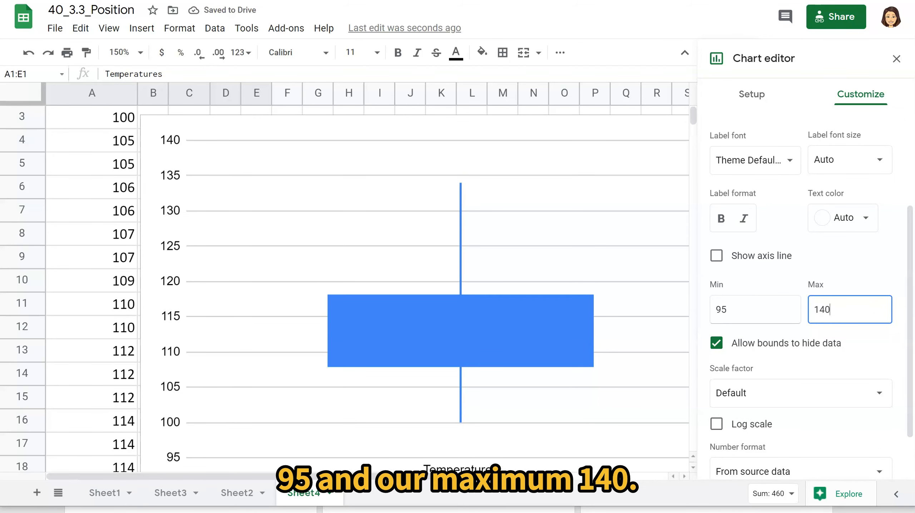
click(896, 59)
scroll(461, 287, down, 2)
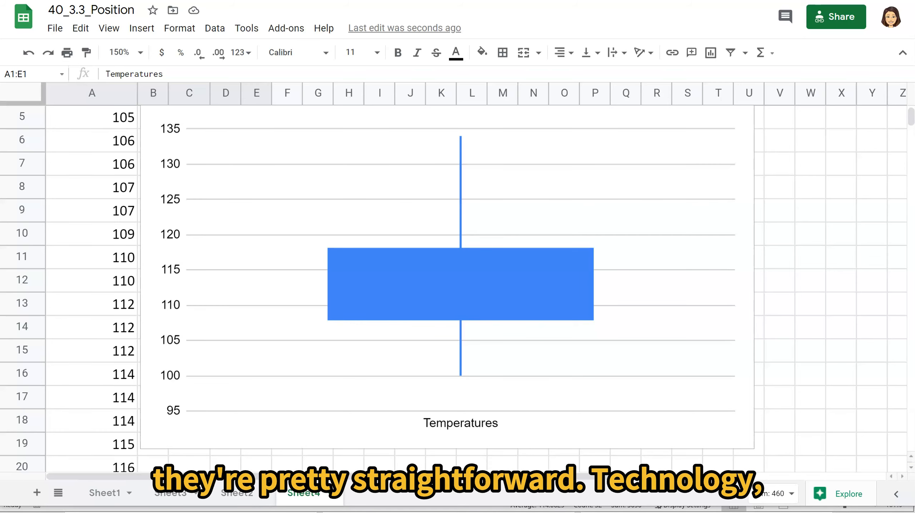
mouse_move(250, 512)
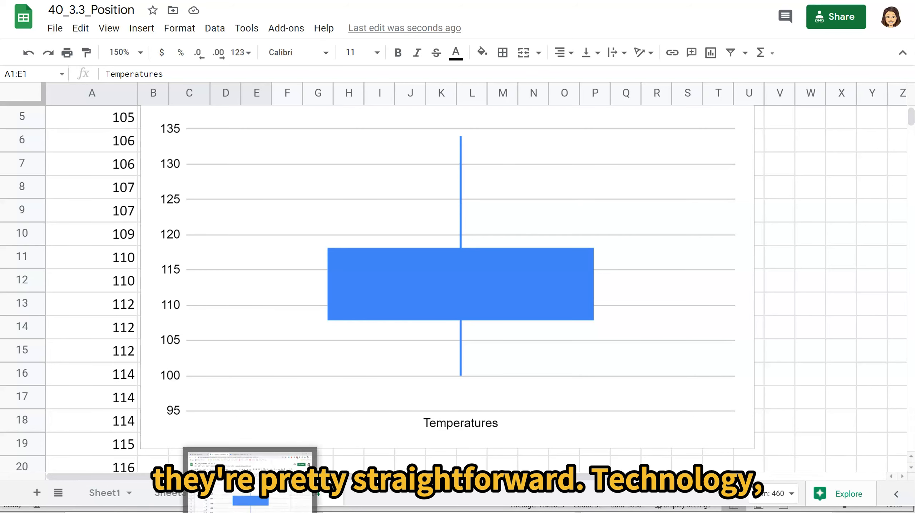